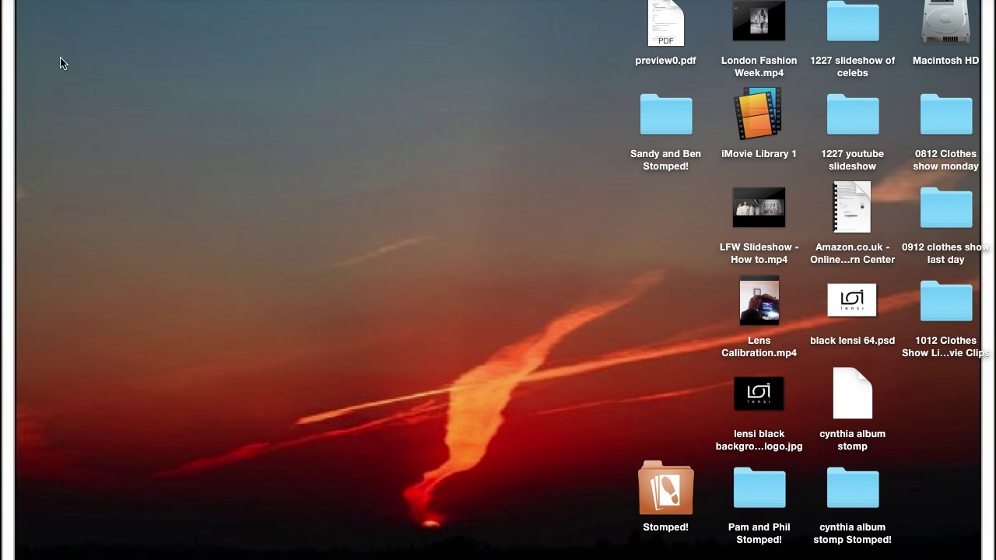
# - Import the 23 photos from the 1227 youtube slideshow folder into the Lightroom catalog
pyautogui.moveTo(1, 102)
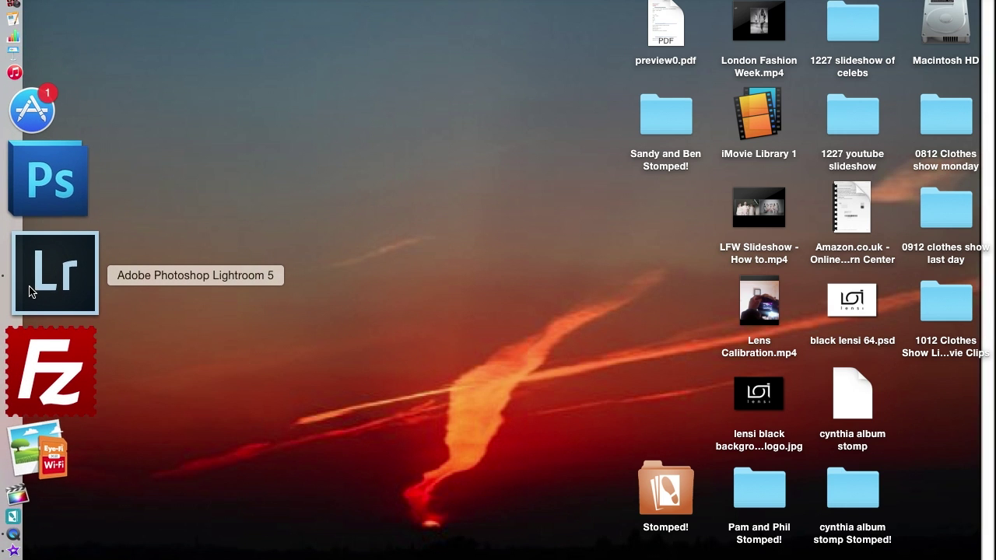
pyautogui.click(31, 292)
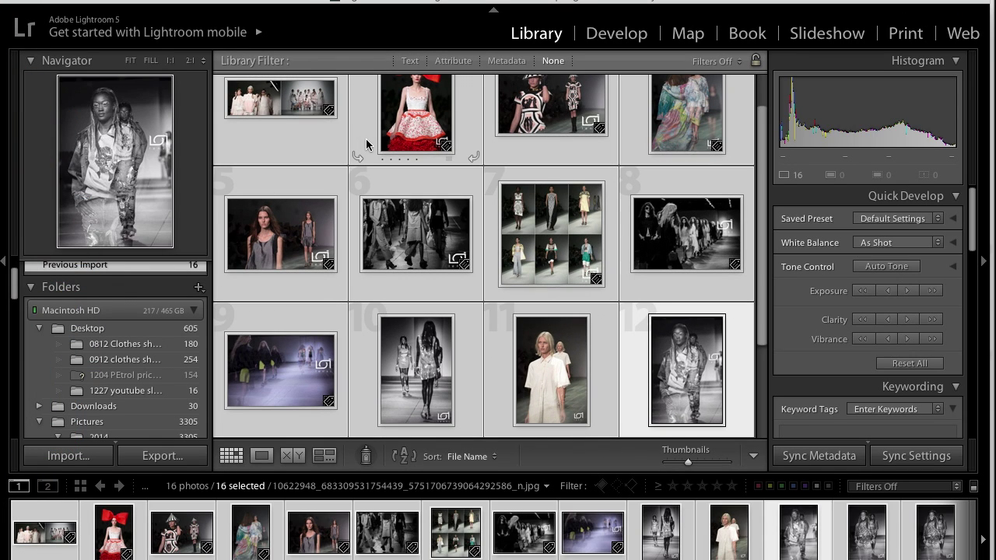
pyautogui.click(117, 0)
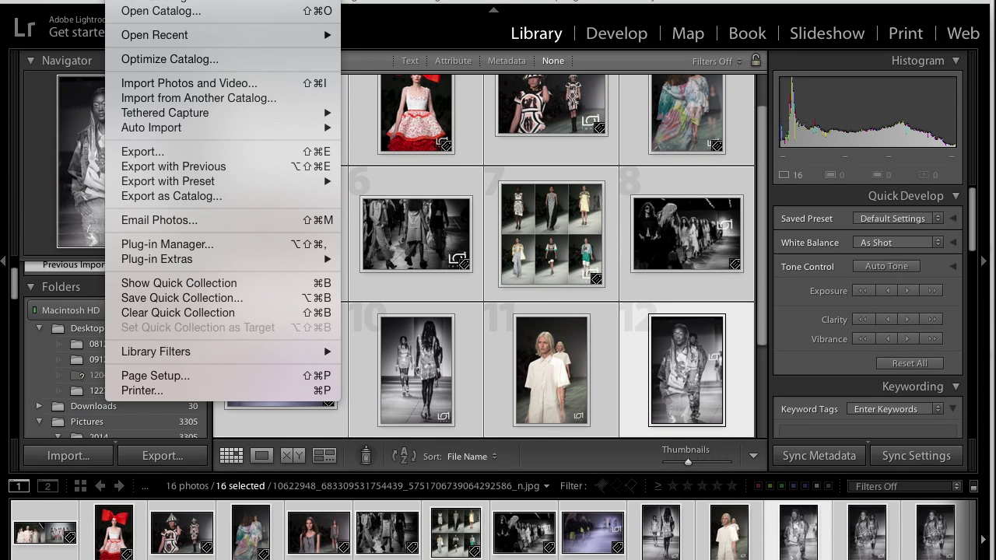
pyautogui.click(154, 86)
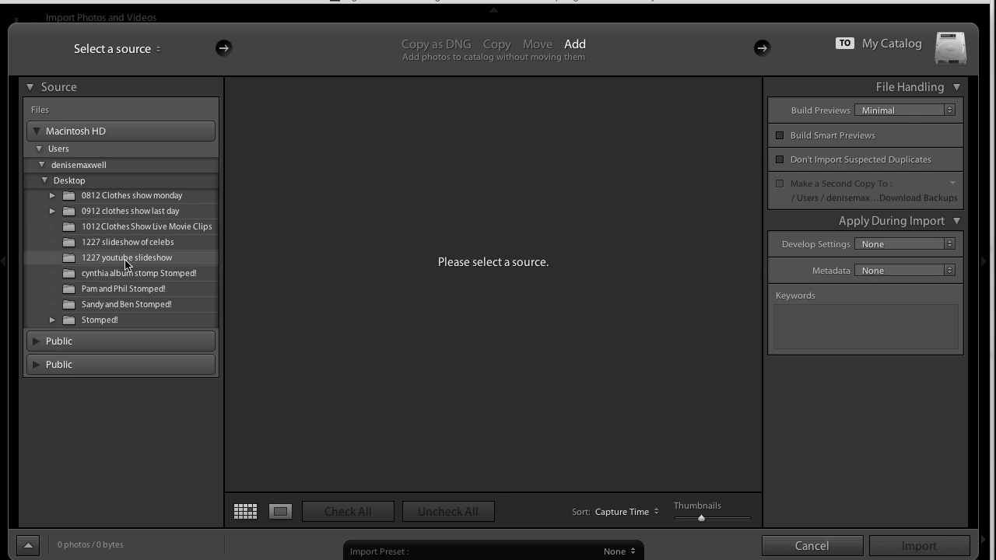
pyautogui.click(123, 258)
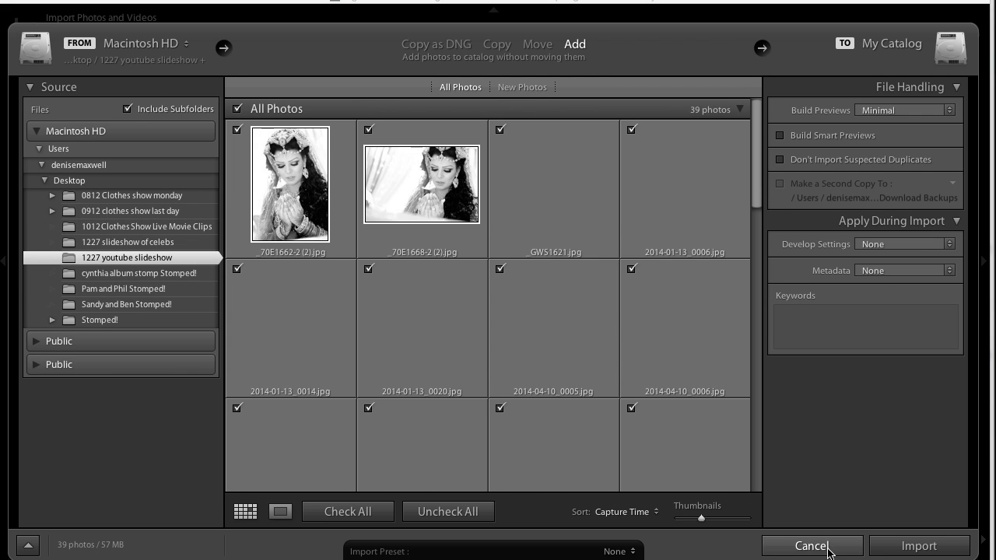
pyautogui.click(909, 548)
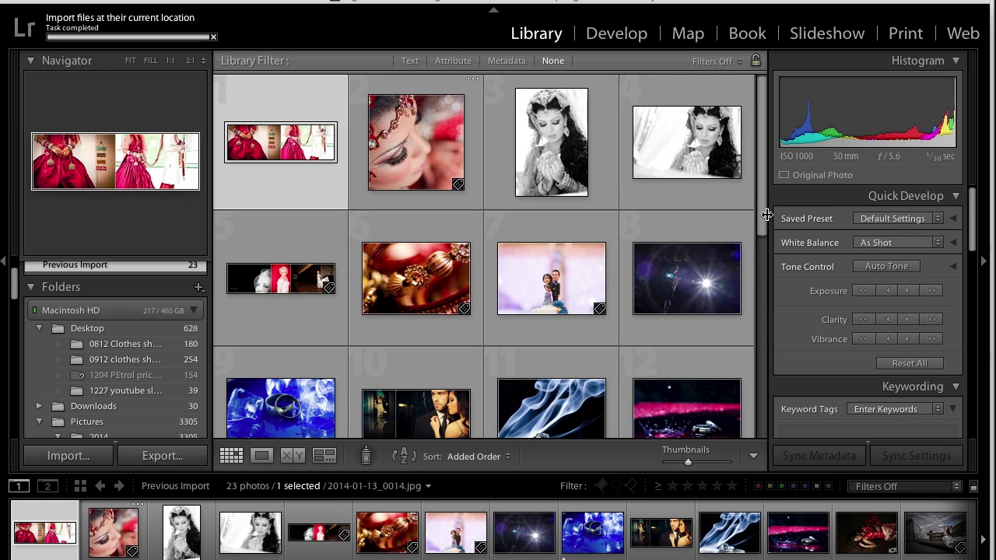
pyautogui.moveTo(766, 220); pyautogui.dragTo(746, 206)
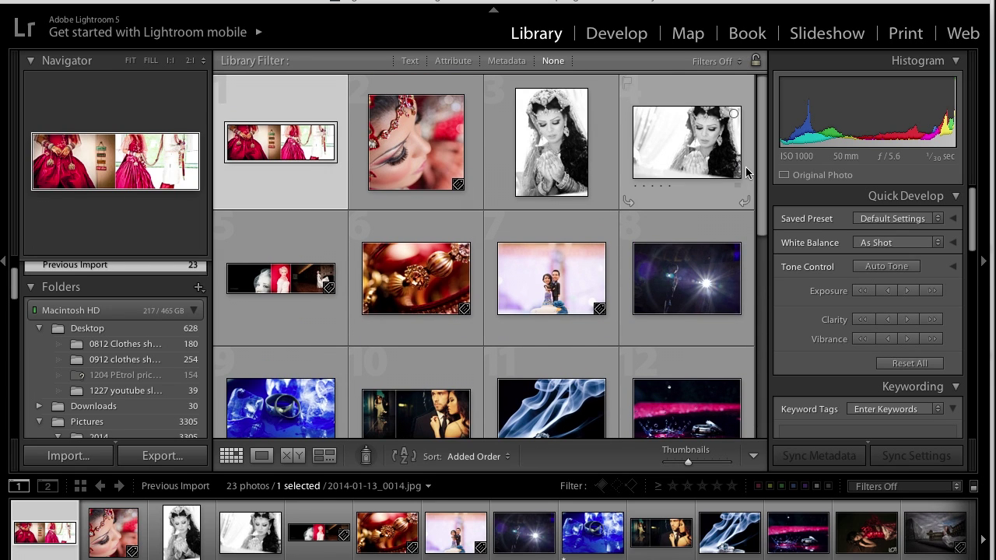
# - In the Slideshow module, select all 23 filmstrip photos with Cmd+A
pyautogui.click(827, 33)
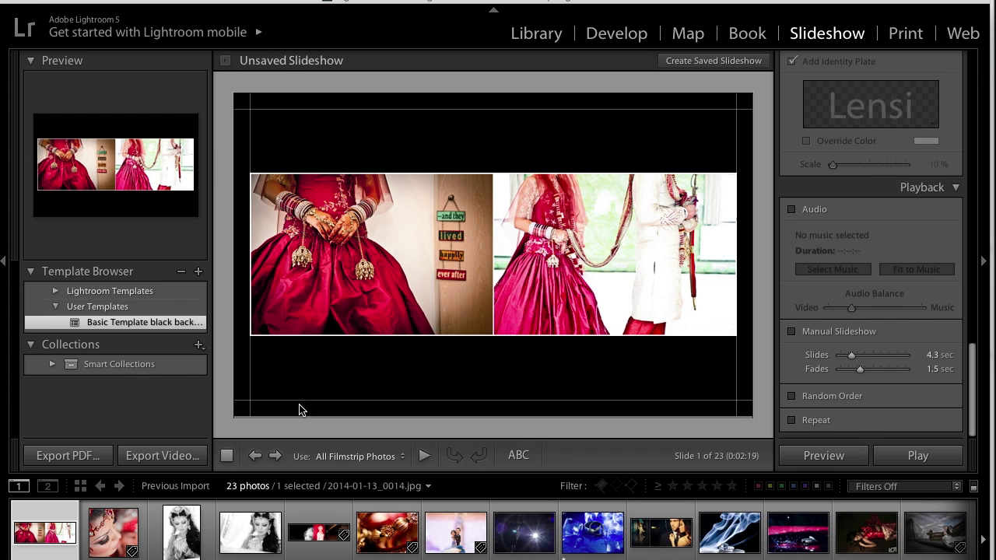
pyautogui.scroll(-9, 321, 533)
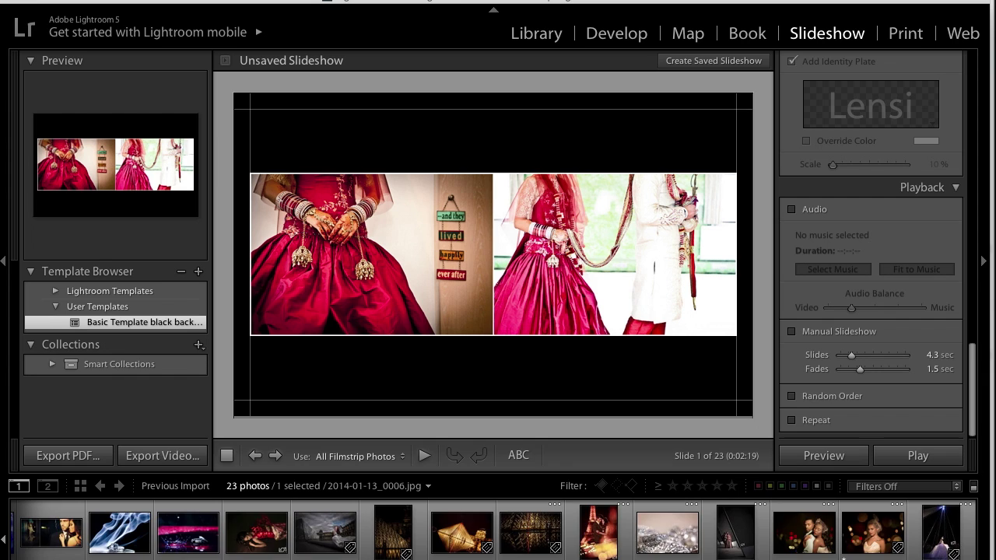
pyautogui.scroll(9, 493, 534)
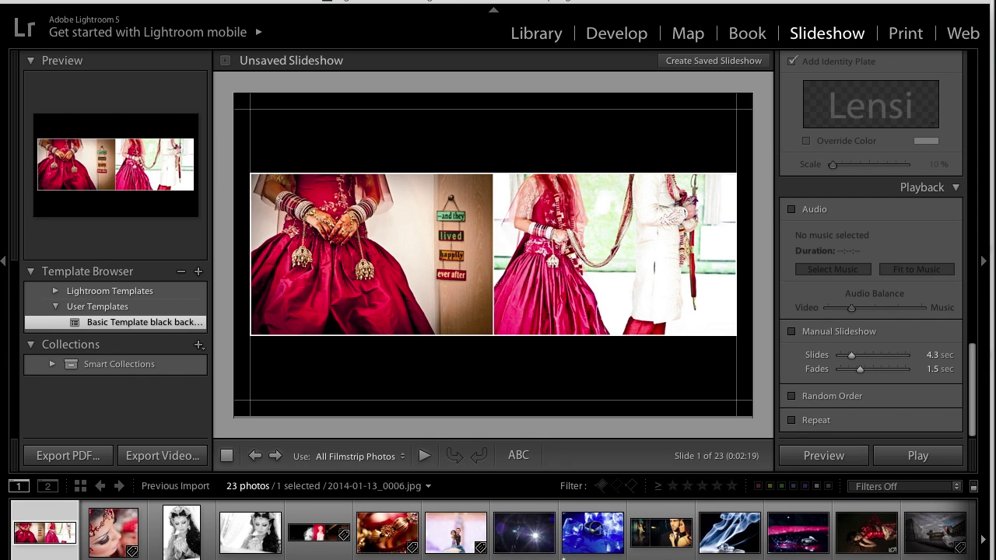
pyautogui.hotkey('ctrl', 'a')
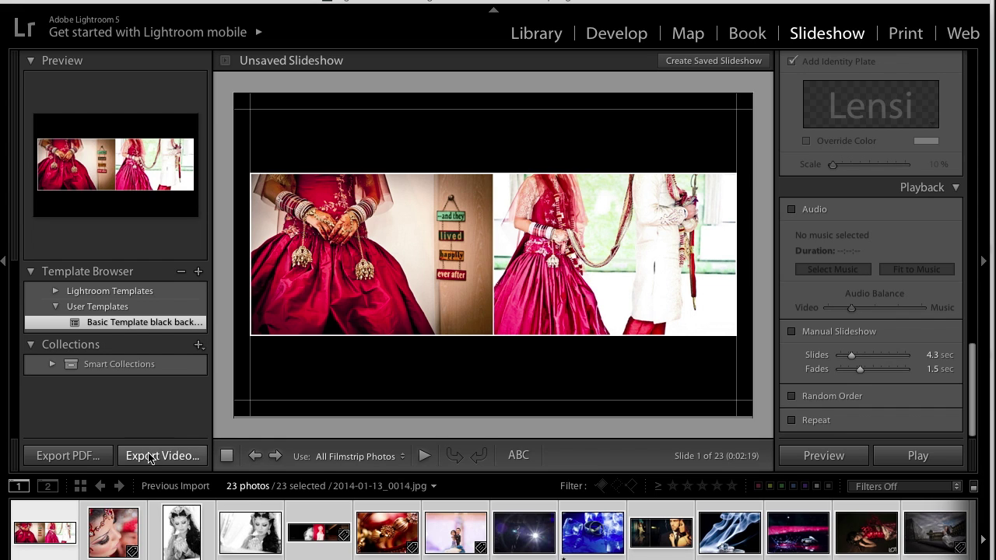
# - Export the slideshow to the Desktop as 'Wedding Images PDF' at Screen size, quality 90
pyautogui.click(63, 457)
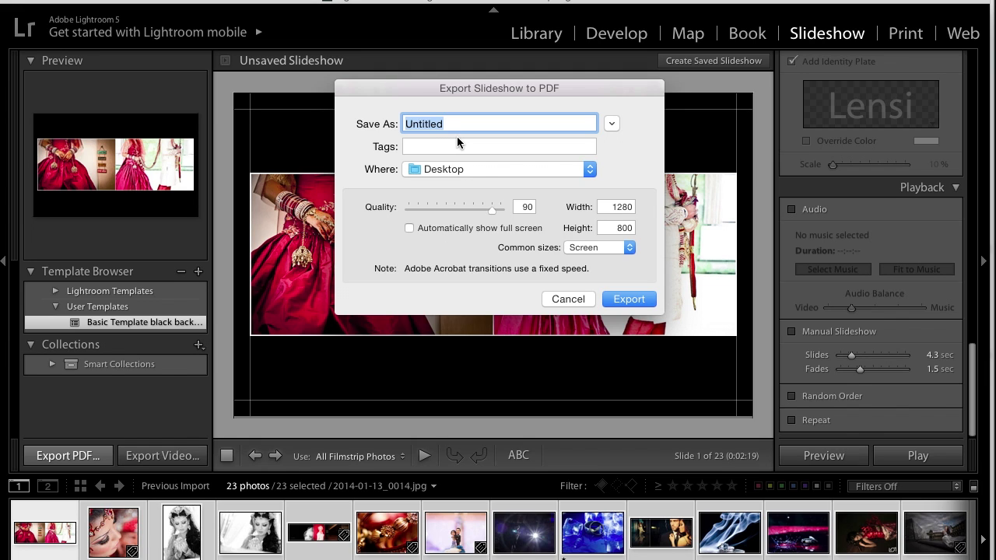
pyautogui.write('Weddin')
pyautogui.write('g Images ')
pyautogui.write('Slide')
pyautogui.press('BackSpace')
pyautogui.press('BackSpace')
pyautogui.press('BackSpace')
pyautogui.press('BackSpace')
pyautogui.press('BackSpace')
pyautogui.write('PDF')
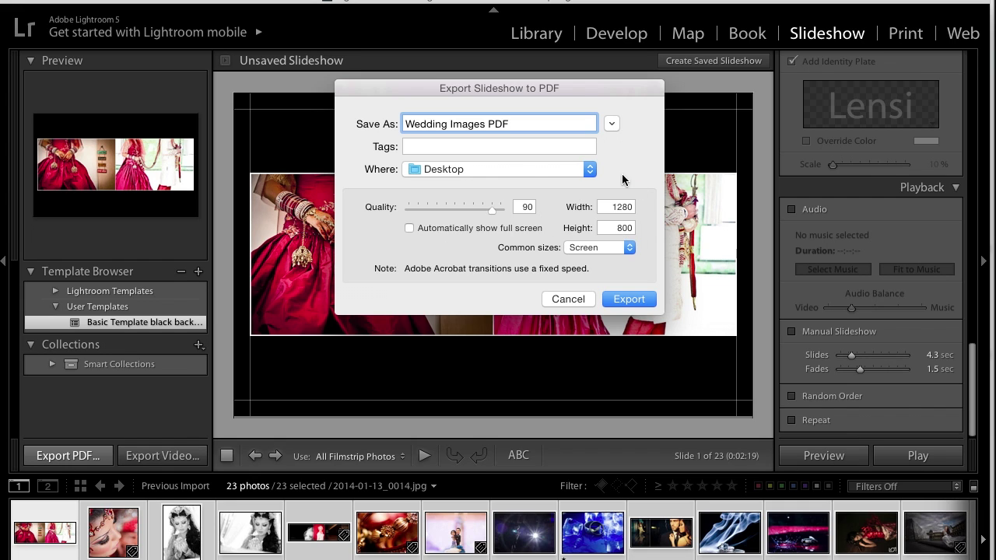
pyautogui.click(631, 249)
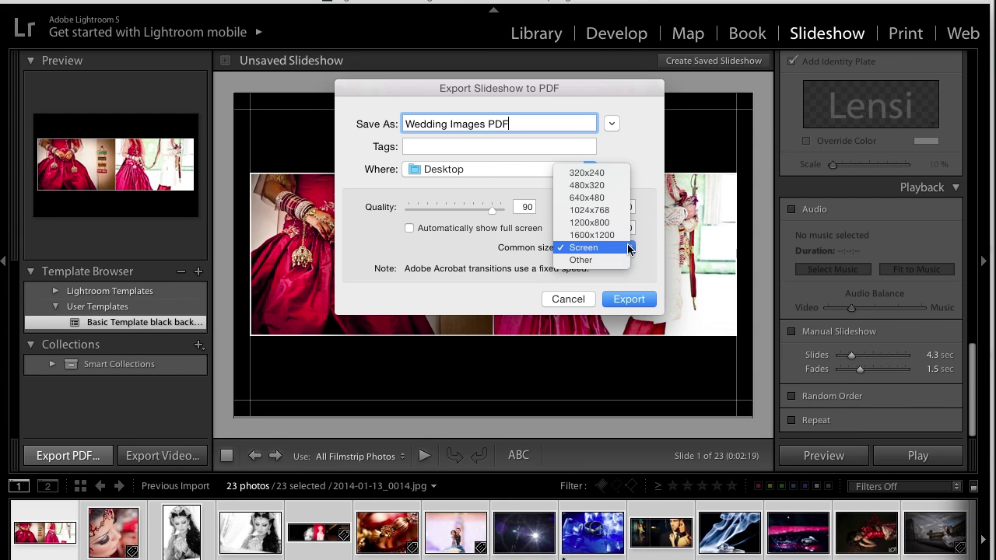
pyautogui.click(629, 249)
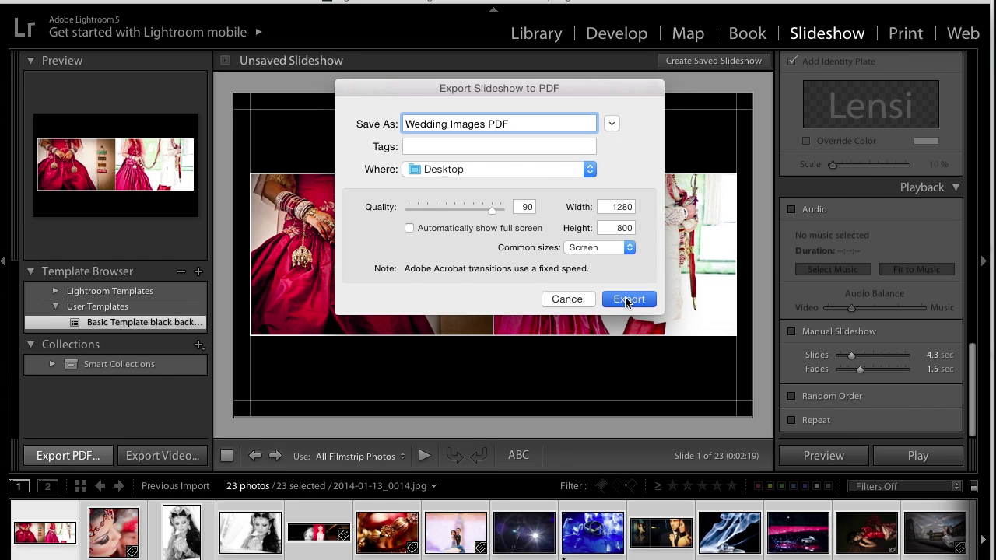
pyautogui.click(628, 299)
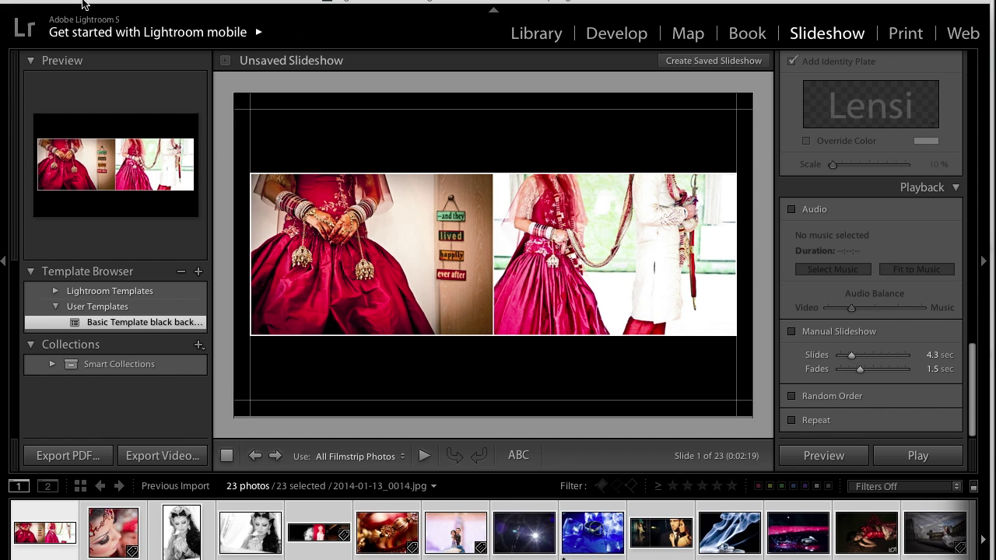
# - Minimise Lightroom and select Wedding Images PDF.pdf on the desktop
pyautogui.click(25, 2)
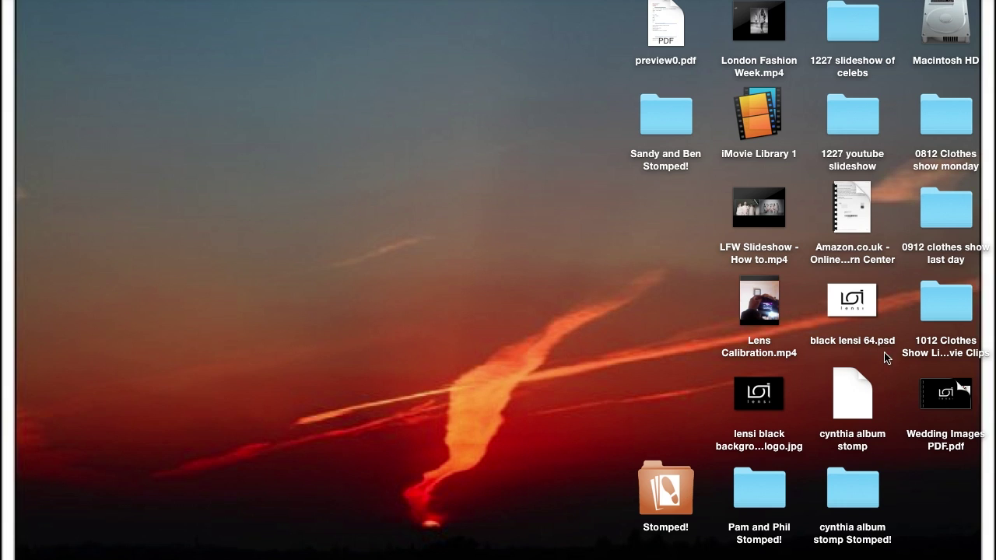
pyautogui.moveTo(932, 385)
pyautogui.click(948, 401)
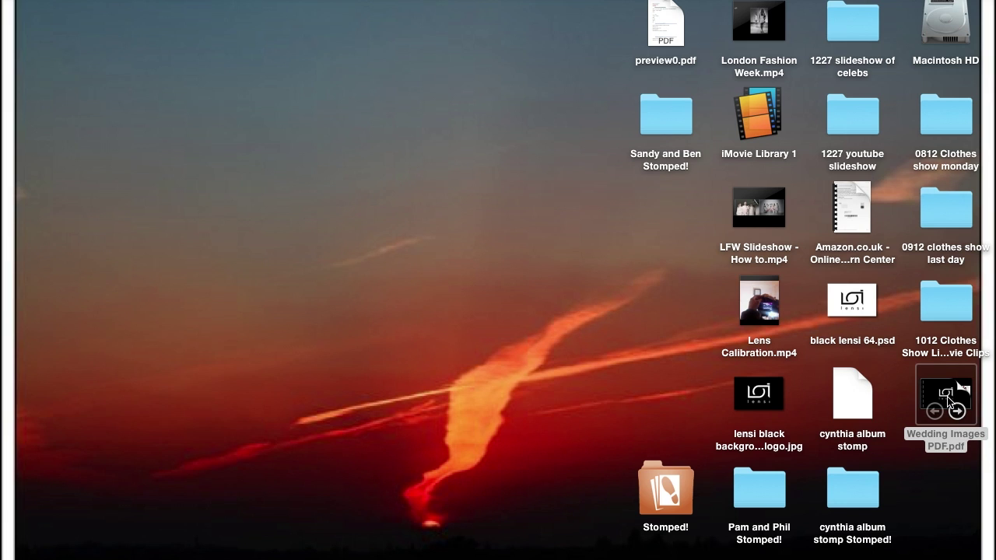
# - Open Wedding Images PDF.pdf in Preview, page through all 24 pages, then minimise it
pyautogui.doubleClick(949, 401)
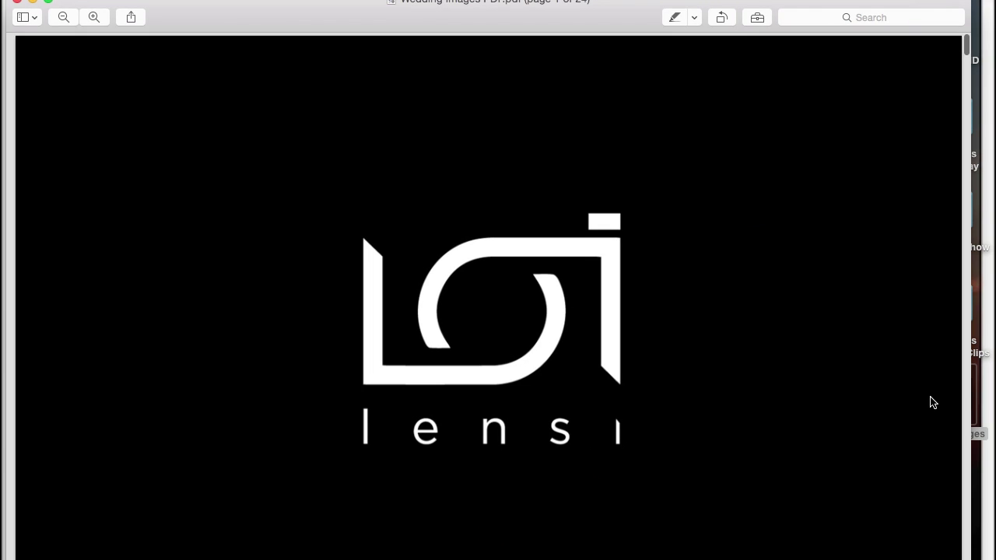
pyautogui.scroll(-5, 786, 369)
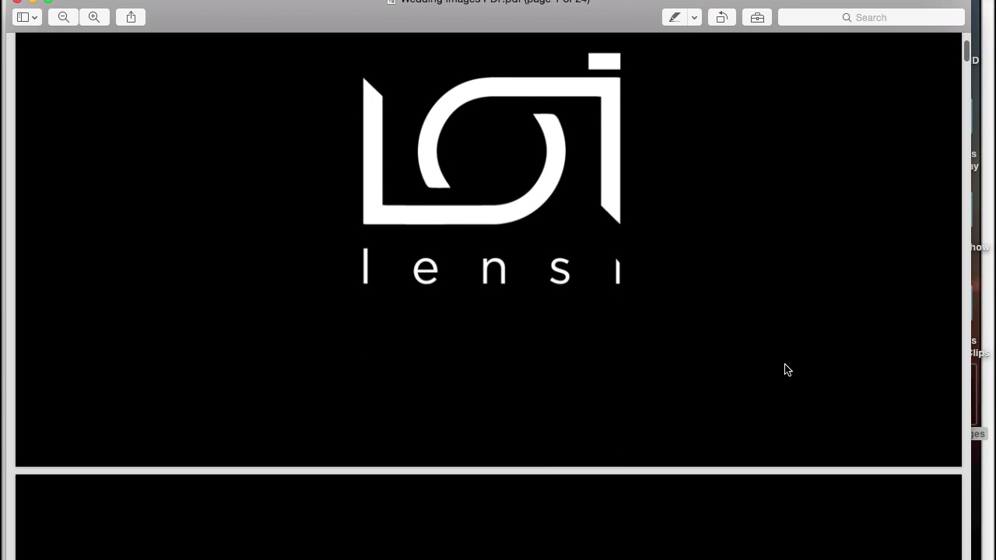
pyautogui.scroll(-10, 786, 370)
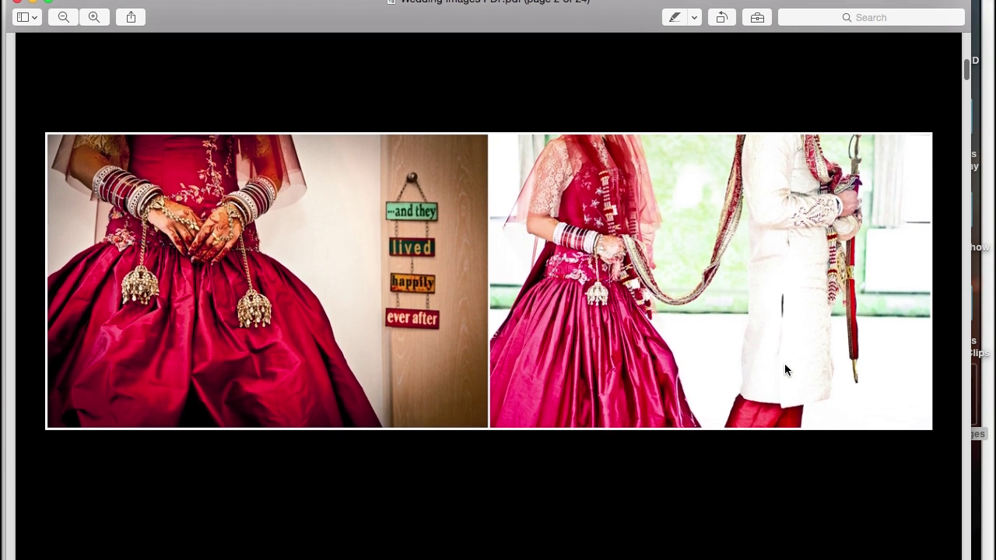
pyautogui.scroll(-14, 785, 369)
pyautogui.scroll(-7, 786, 370)
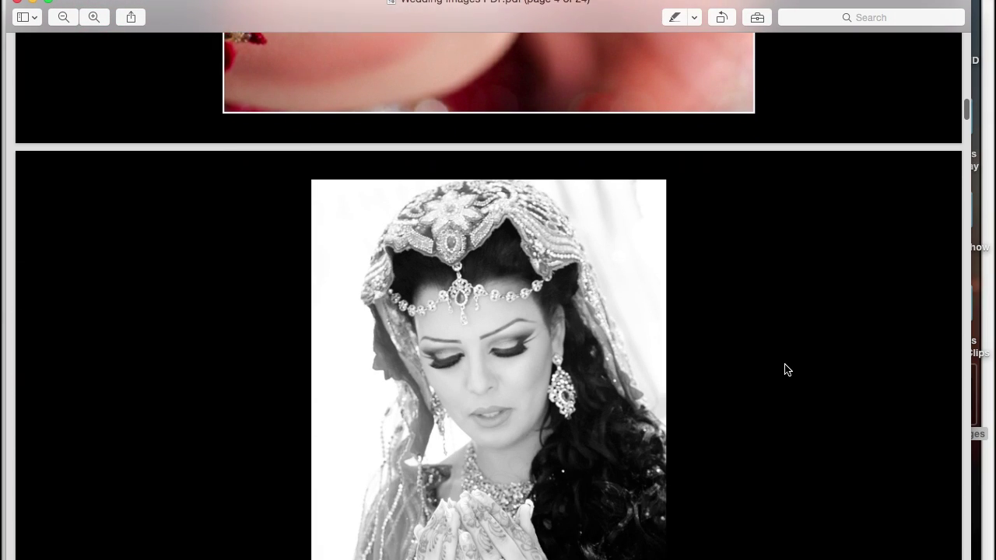
pyautogui.scroll(-14, 786, 370)
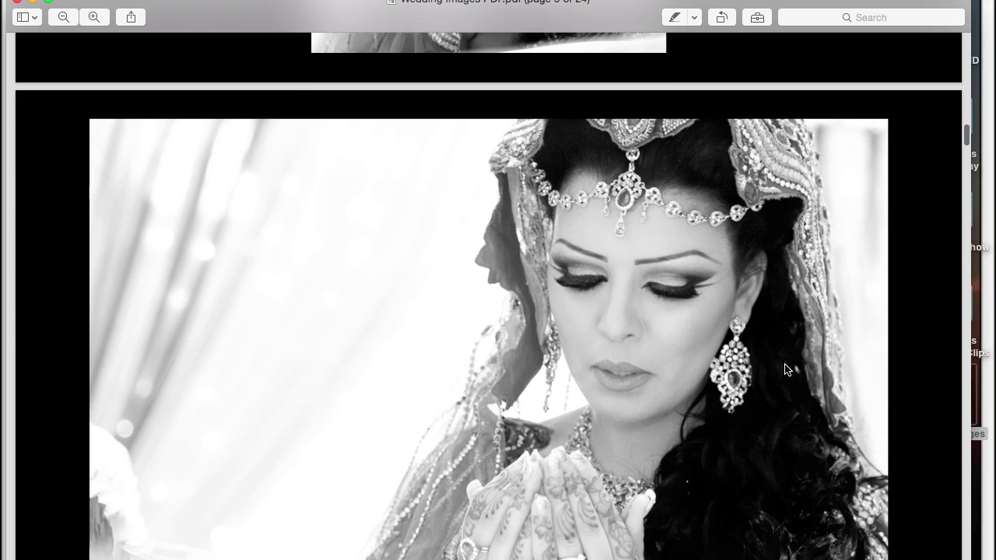
pyautogui.scroll(-14, 785, 369)
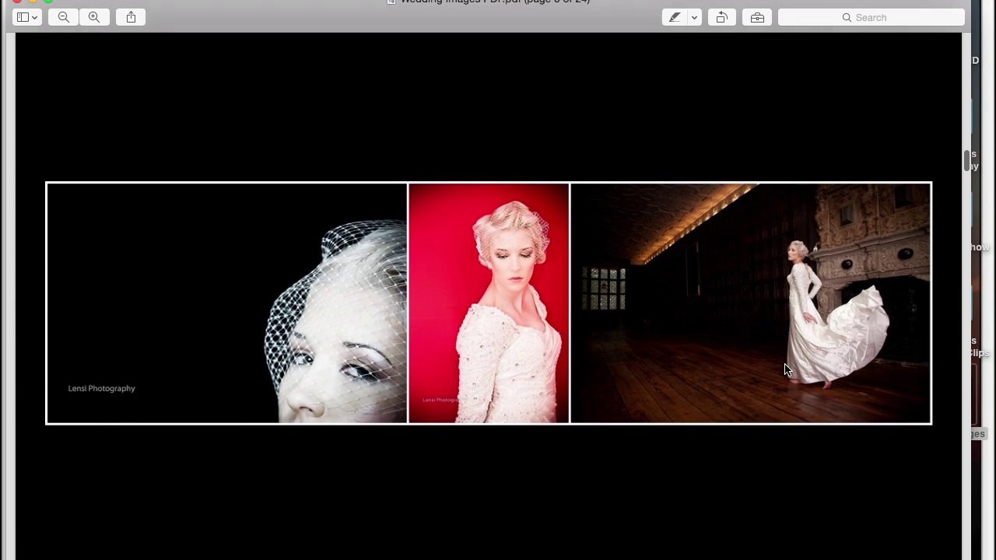
pyautogui.scroll(-10, 786, 370)
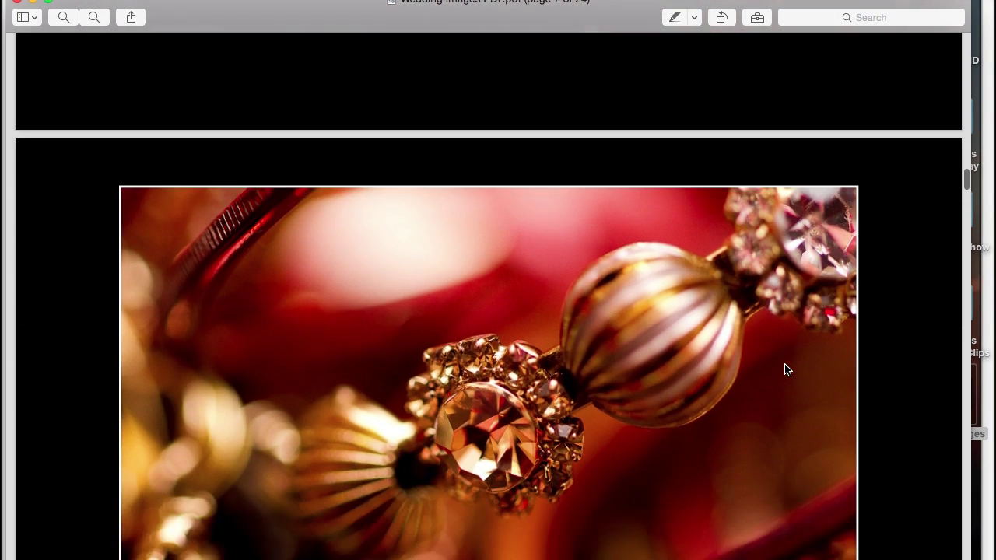
pyautogui.scroll(-11, 786, 369)
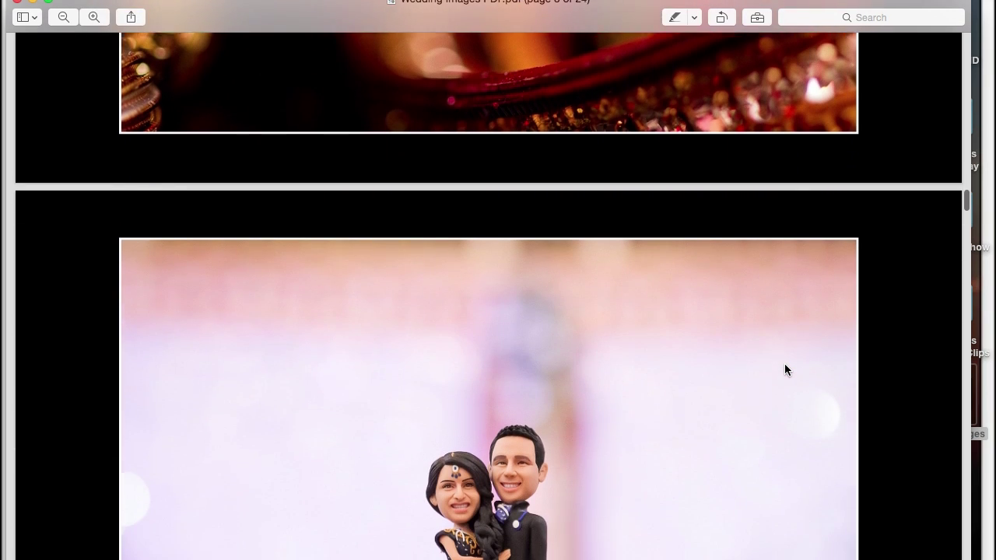
pyautogui.scroll(-17, 785, 370)
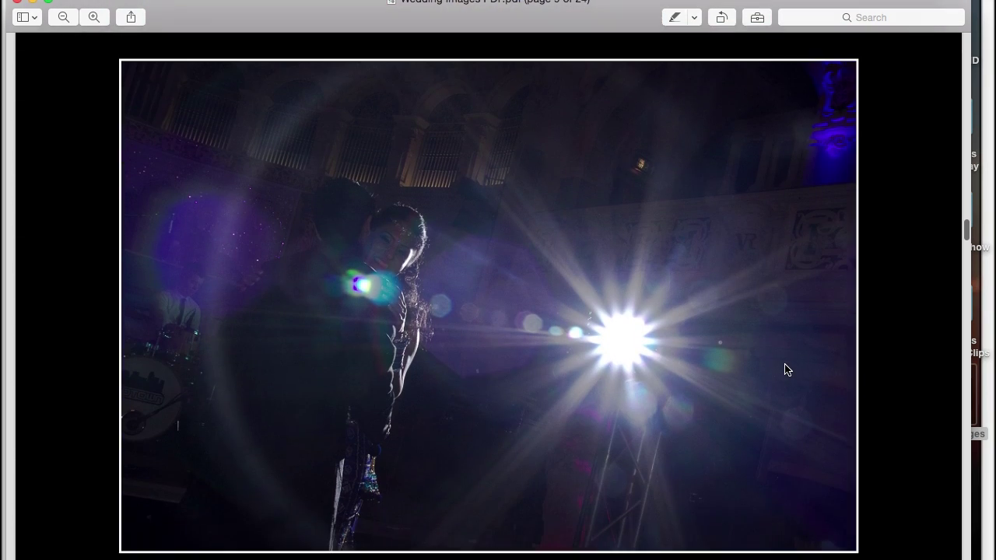
pyautogui.scroll(-17, 784, 369)
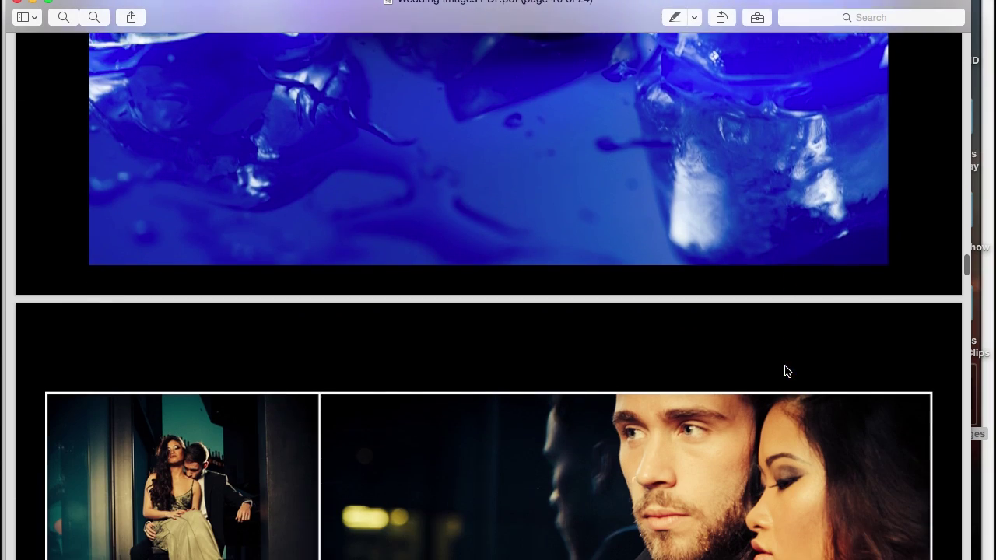
pyautogui.scroll(-10, 786, 372)
pyautogui.scroll(-20, 785, 375)
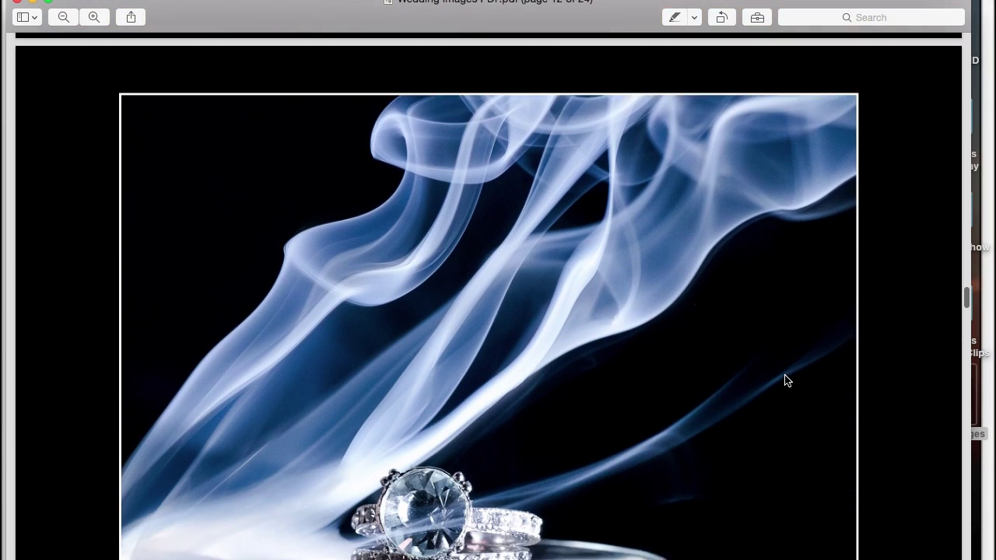
pyautogui.scroll(-20, 786, 384)
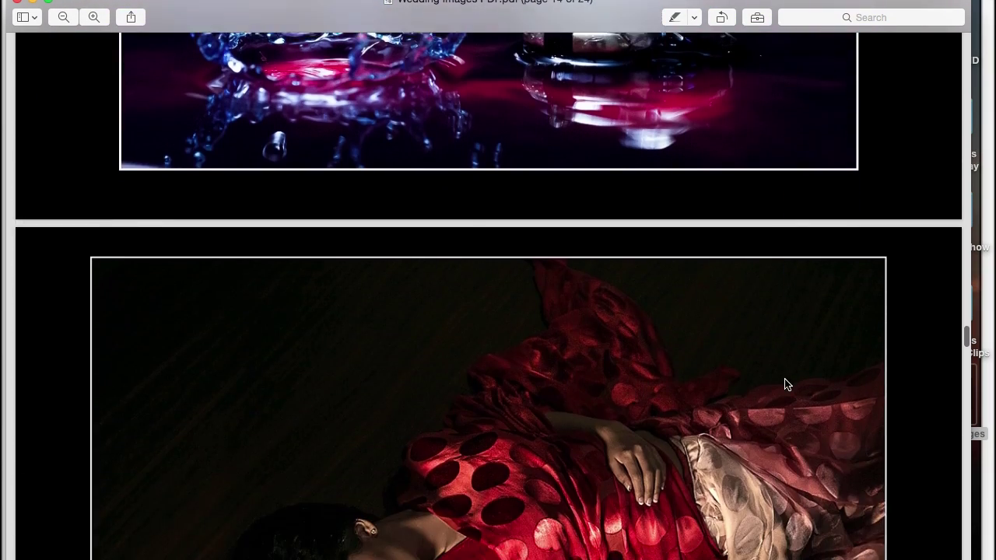
pyautogui.scroll(-20, 786, 384)
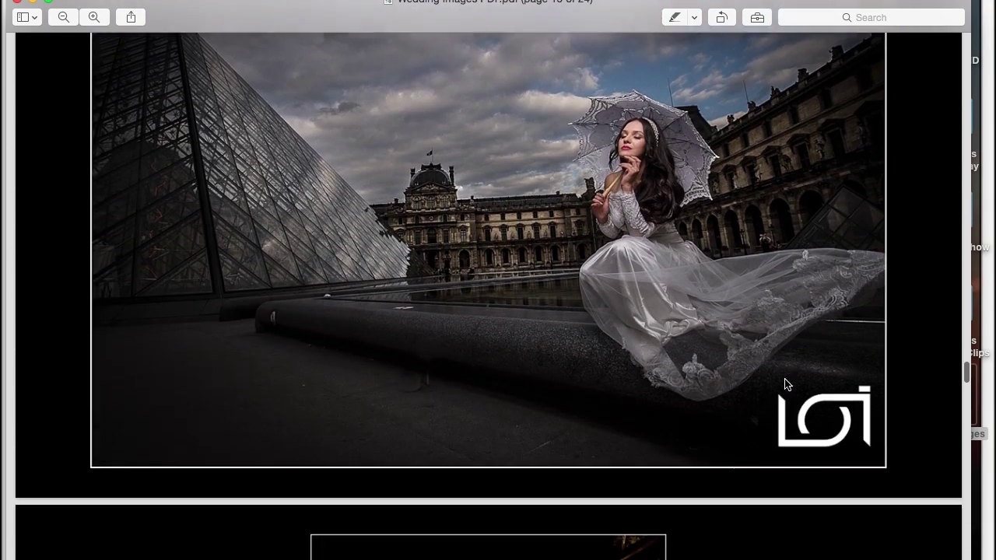
pyautogui.scroll(-20, 785, 383)
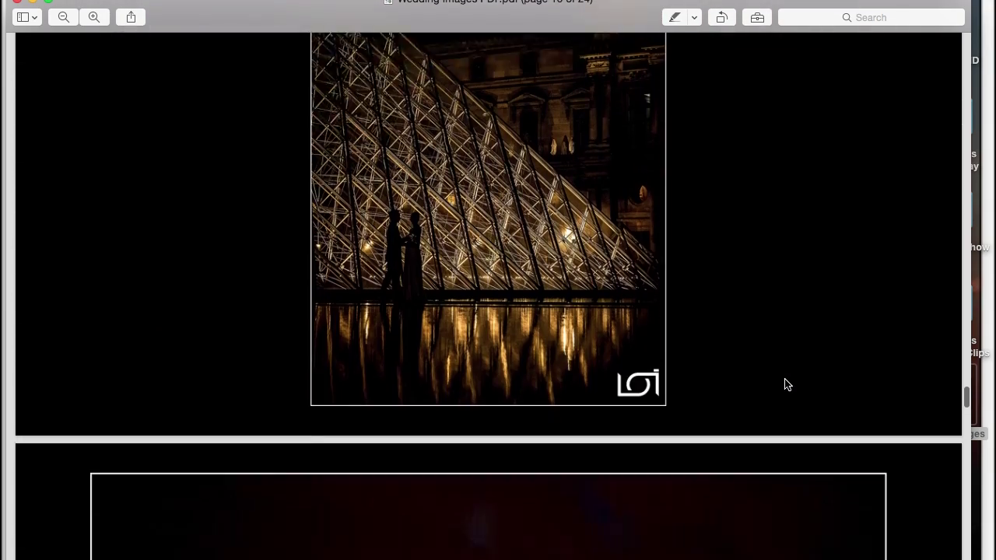
pyautogui.scroll(-20, 785, 384)
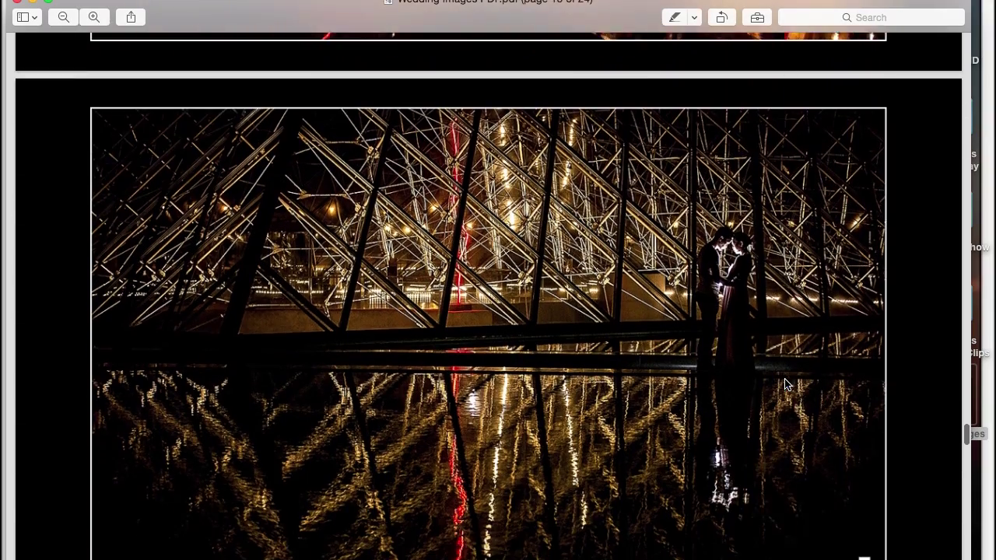
pyautogui.scroll(-20, 787, 384)
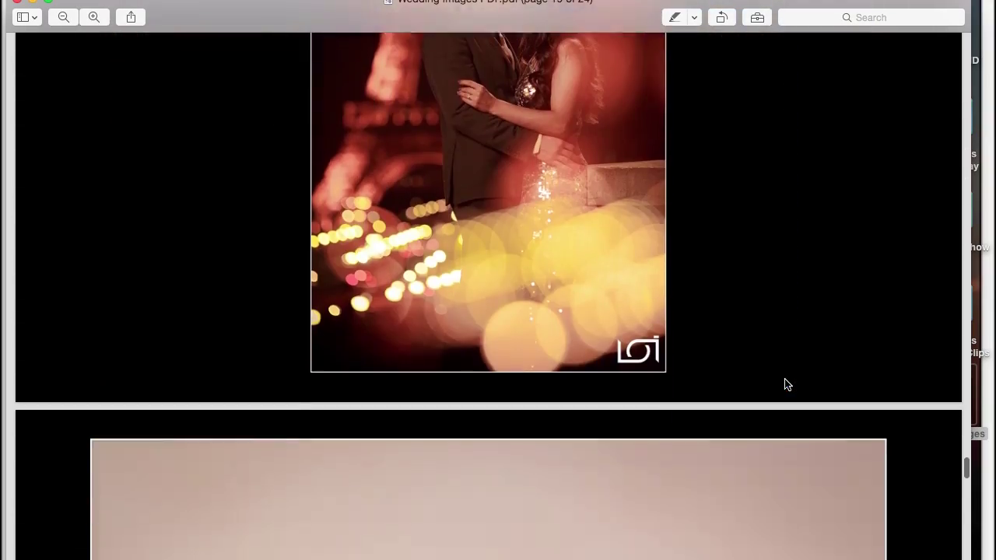
pyautogui.scroll(-20, 785, 384)
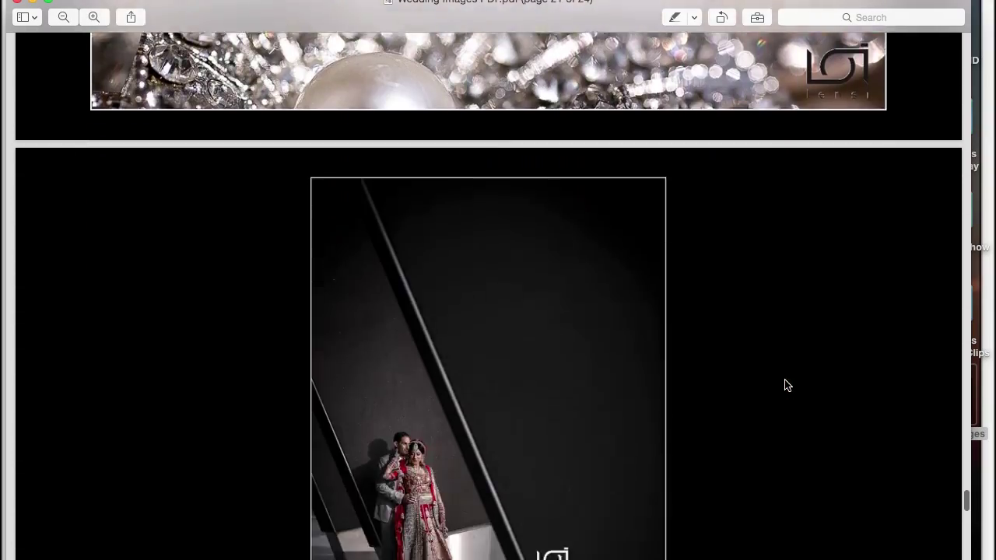
pyautogui.scroll(-20, 787, 384)
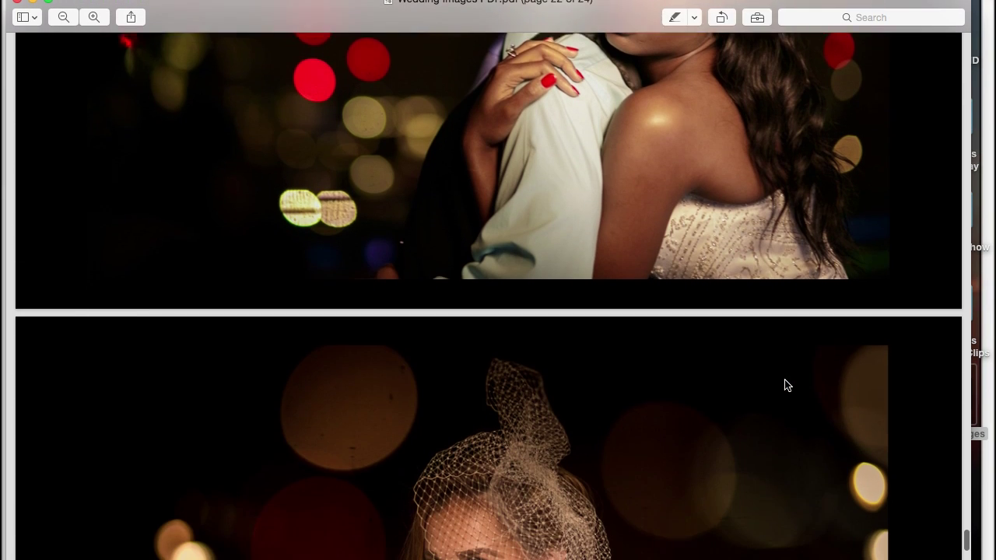
pyautogui.scroll(-10, 785, 385)
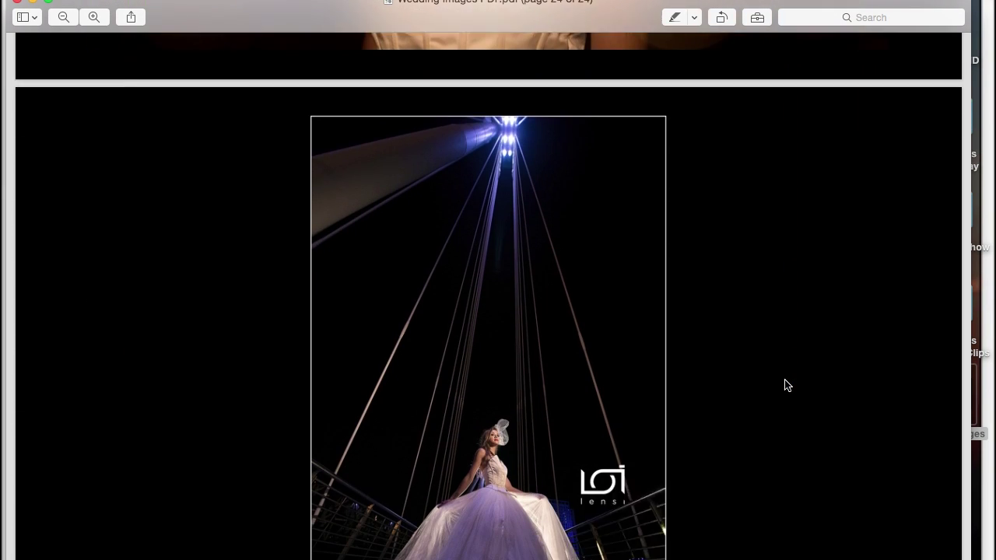
pyautogui.click(32, 3)
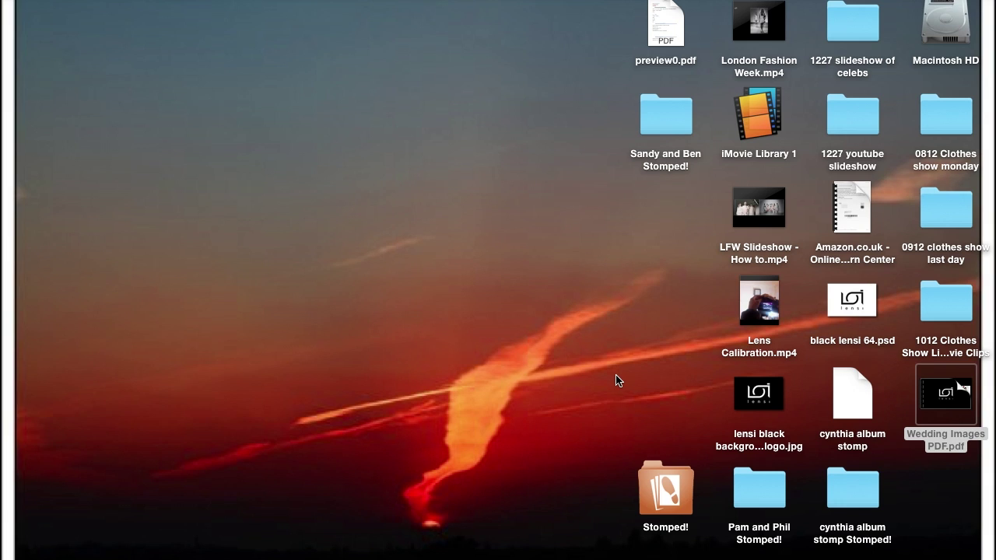
# - Open the Sandy and Ben Stomped! folder and open Ben and Sandy album pdf.pdf in Preview
pyautogui.doubleClick(659, 109)
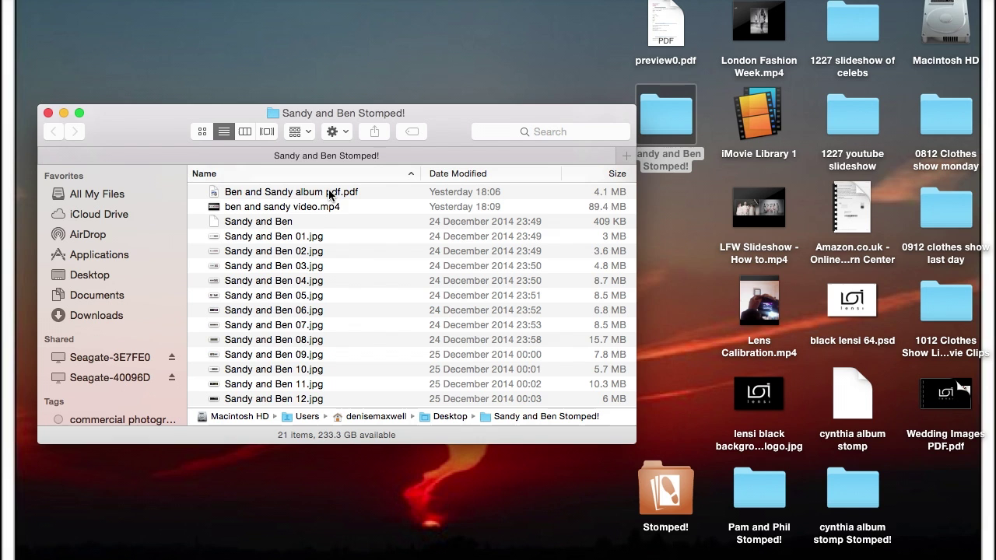
pyautogui.click(330, 192)
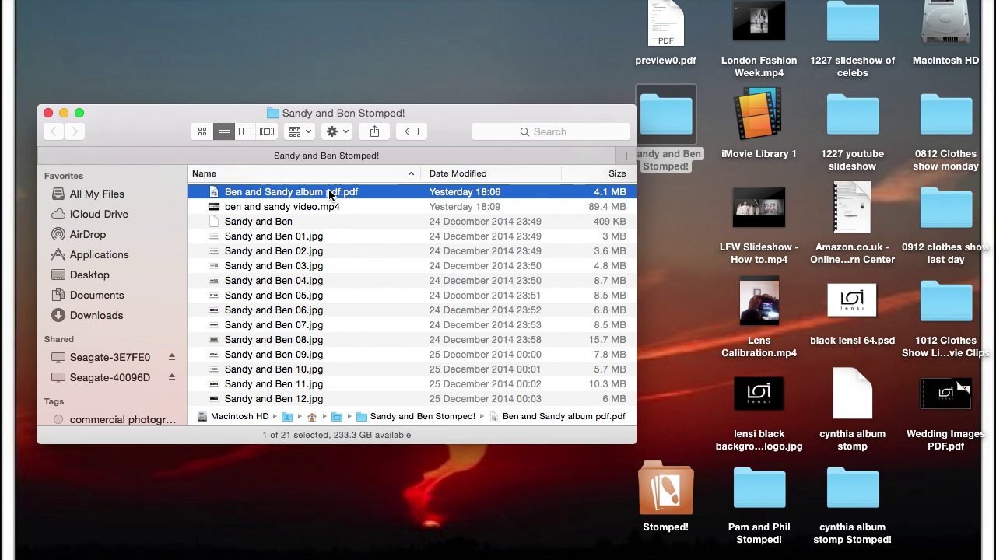
pyautogui.doubleClick(330, 193)
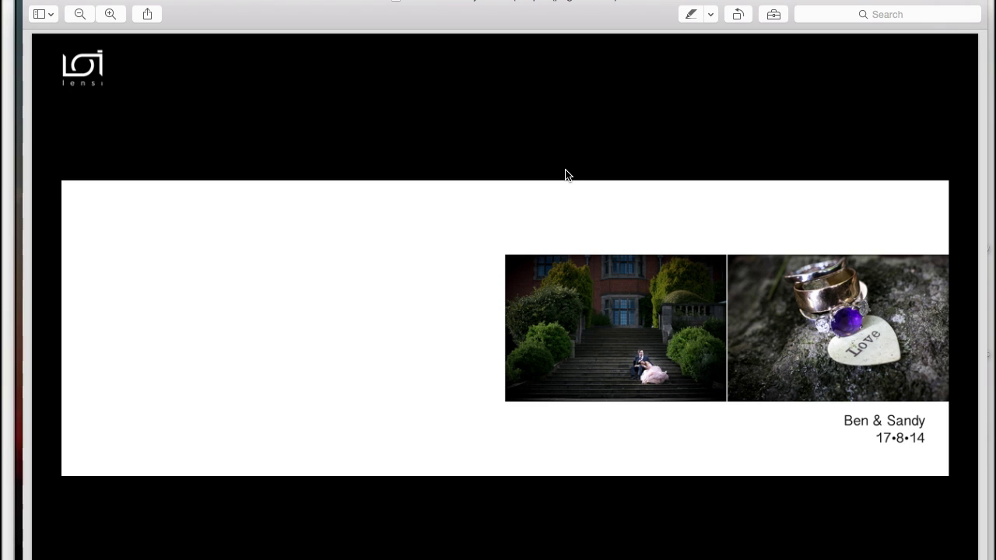
# - Scroll to the album's second spread showing the bride's dress, bouquet and portraits
pyautogui.scroll(-7, 565, 169)
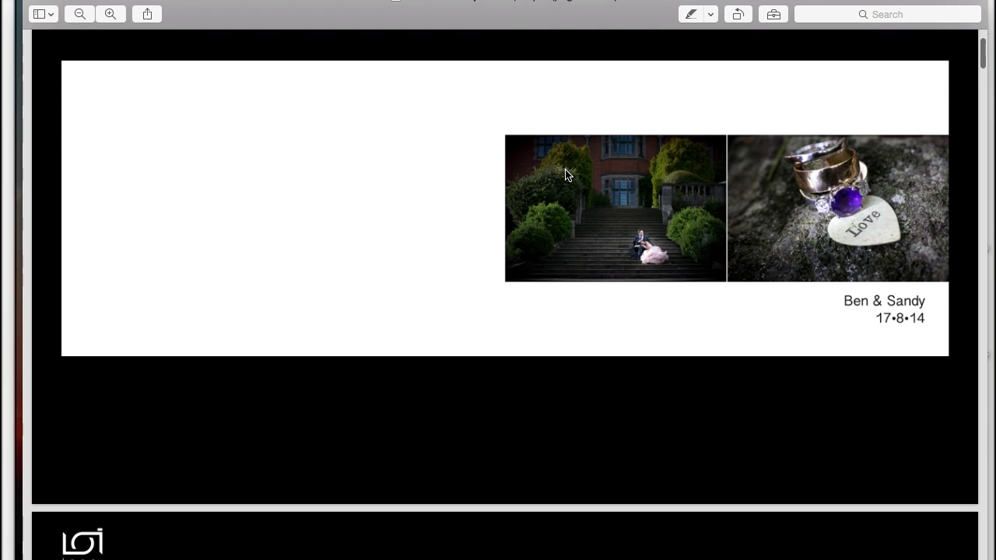
pyautogui.scroll(-6, 566, 170)
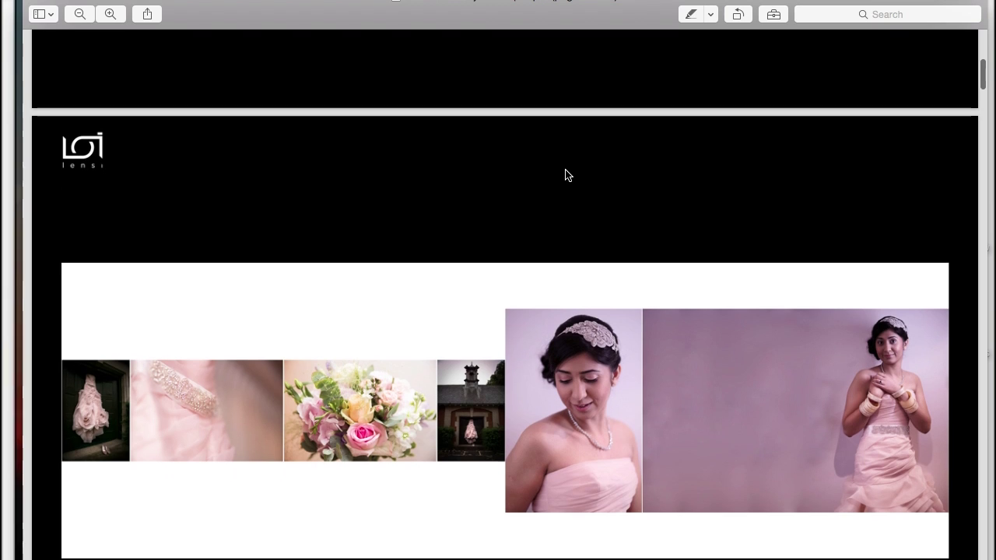